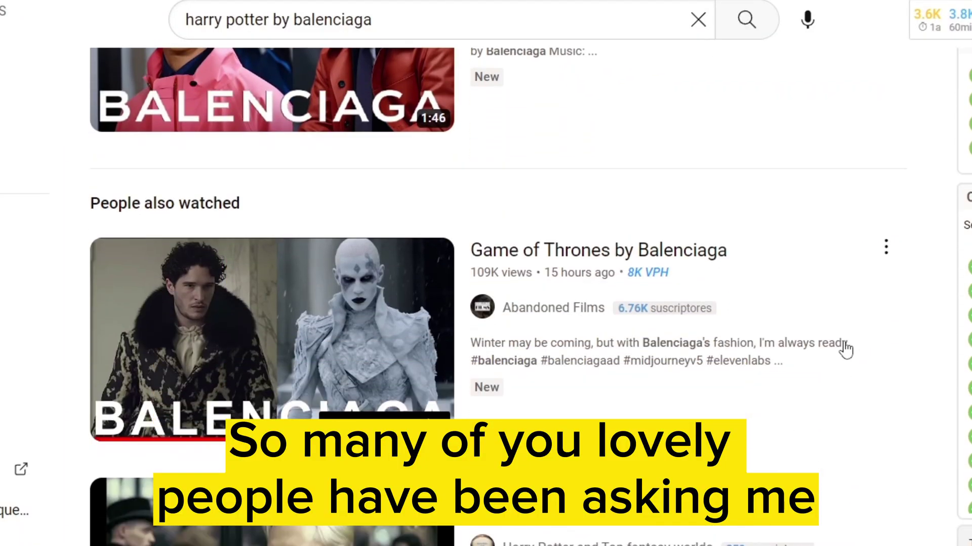
pyautogui.scroll(-2, 845, 349)
pyautogui.scroll(-4, 845, 349)
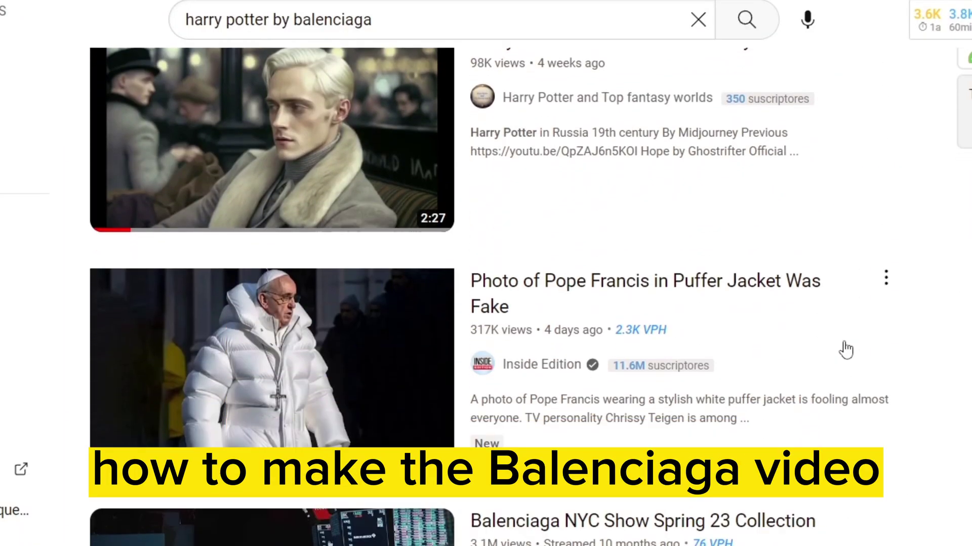
pyautogui.scroll(-2, 845, 349)
pyautogui.scroll(-1, 845, 349)
pyautogui.scroll(-1, 845, 350)
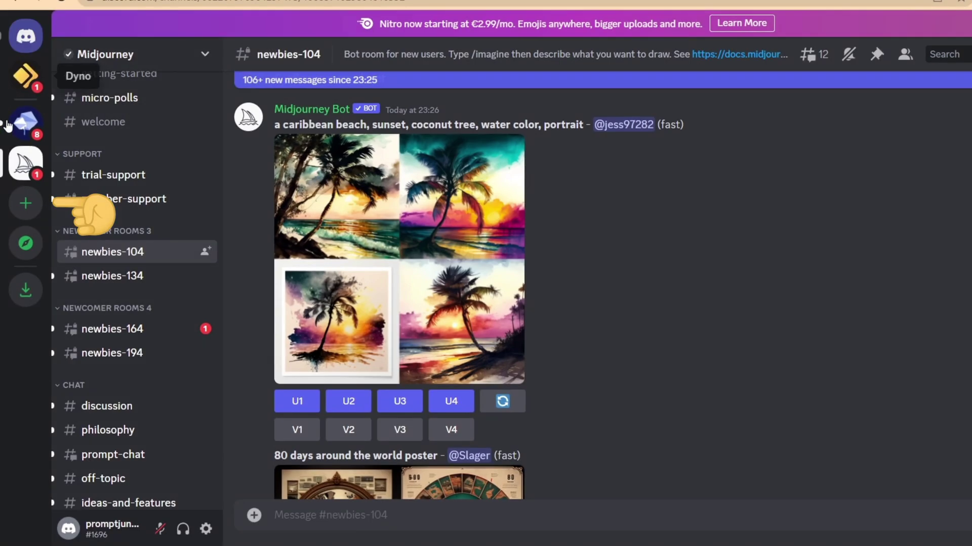
# Create a server from scratch for you and your friends, named promptjungle
pyautogui.click(26, 203)
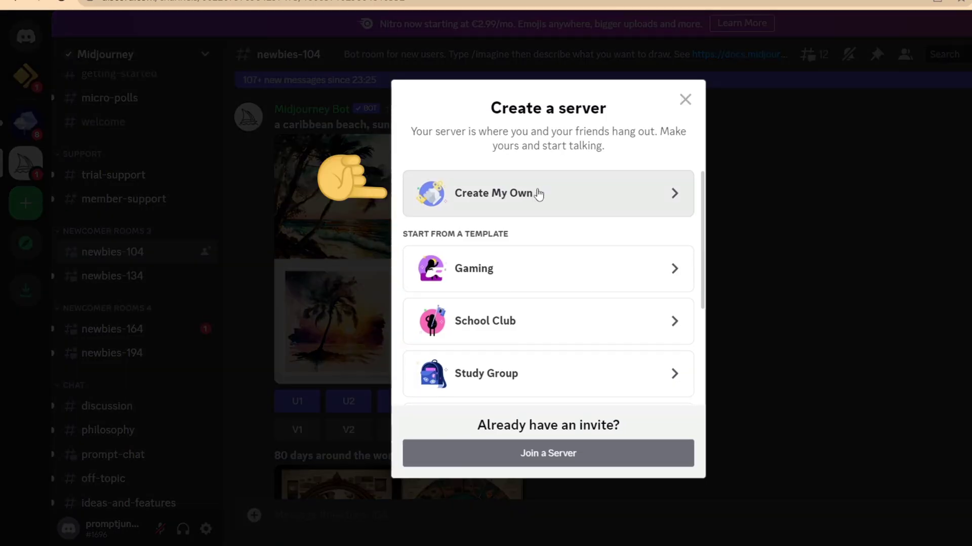
pyautogui.click(535, 194)
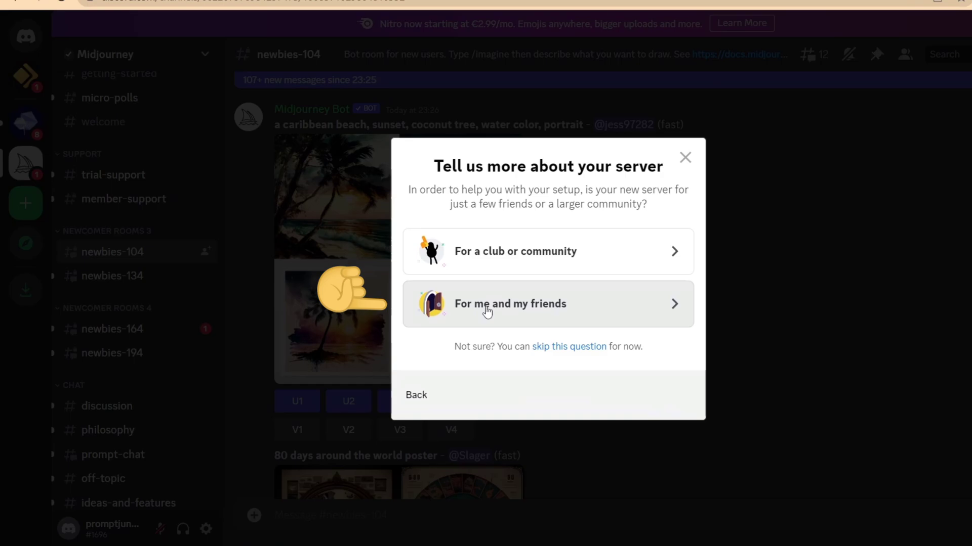
pyautogui.click(496, 313)
pyautogui.press('BackSpace')
pyautogui.press('BackSpace')
pyautogui.press('BackSpace')
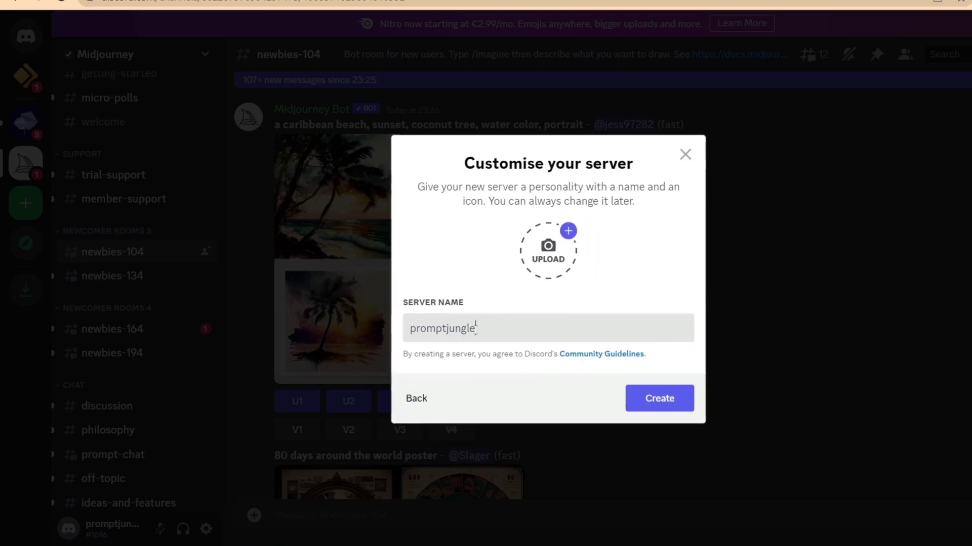
pyautogui.click(658, 403)
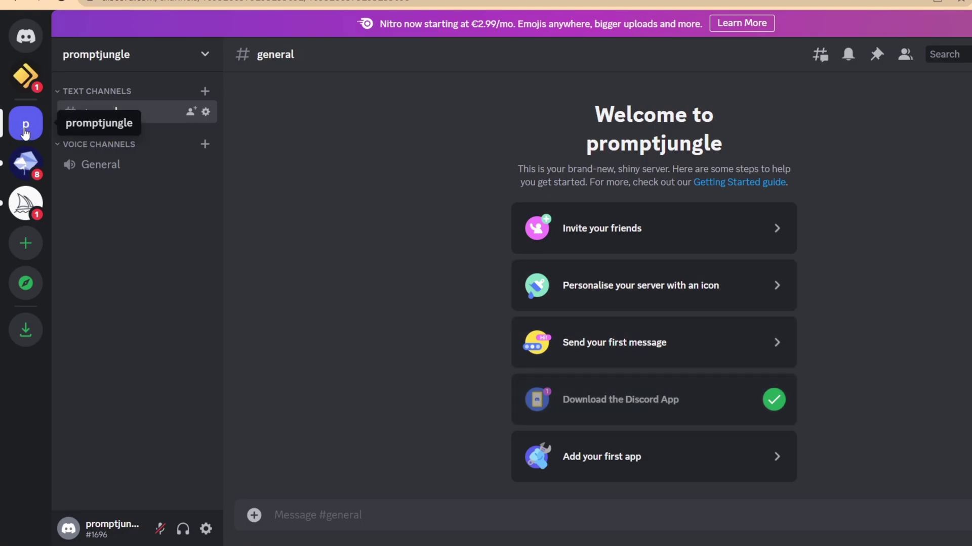
# Add the Midjourney Bot from the Midjourney server to promptjungle and authorise its permissions
pyautogui.click(23, 213)
pyautogui.moveTo(312, 376)
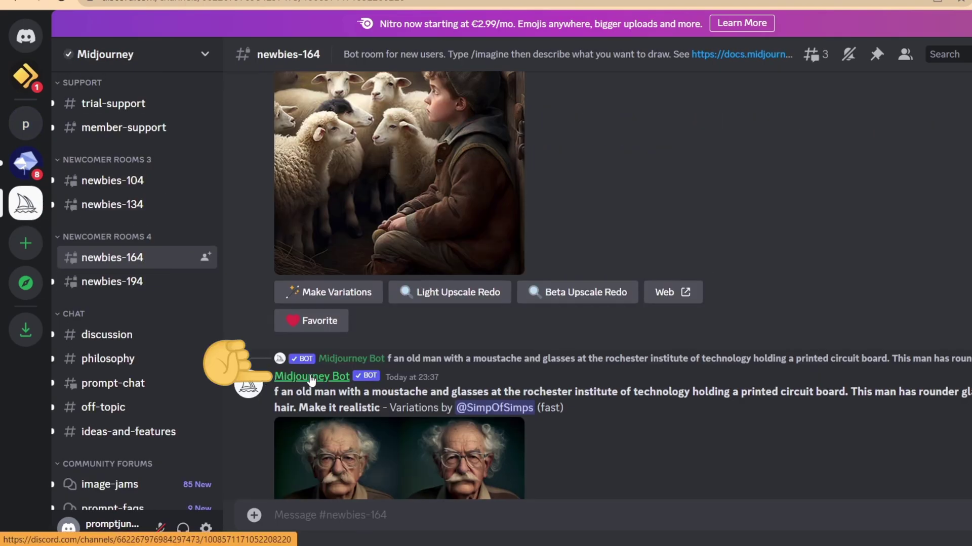
pyautogui.click(312, 377)
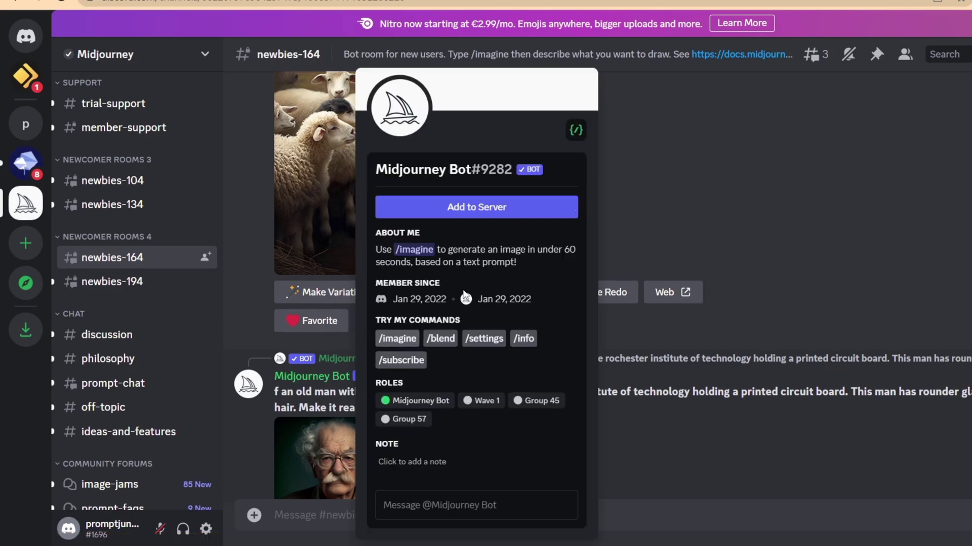
pyautogui.click(468, 215)
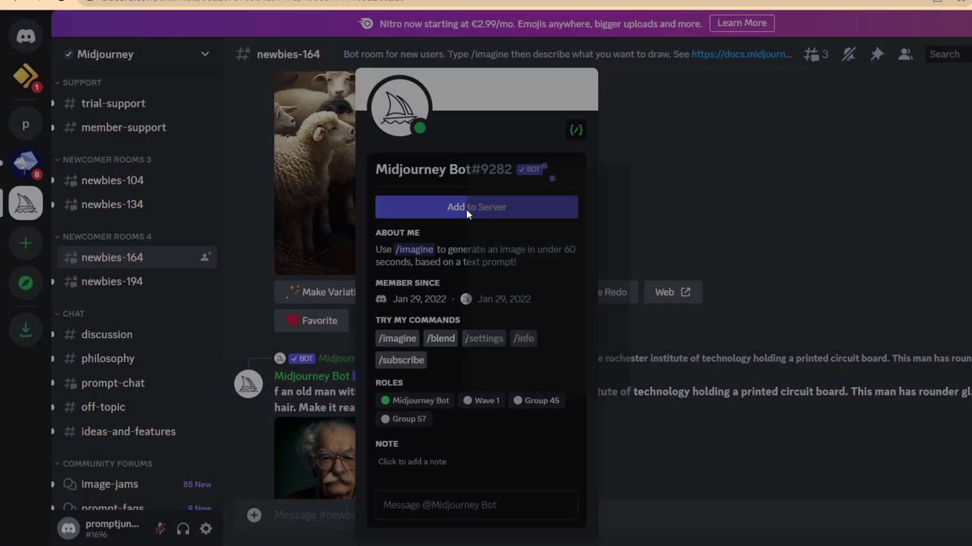
pyautogui.click(516, 365)
pyautogui.click(463, 391)
pyautogui.click(626, 434)
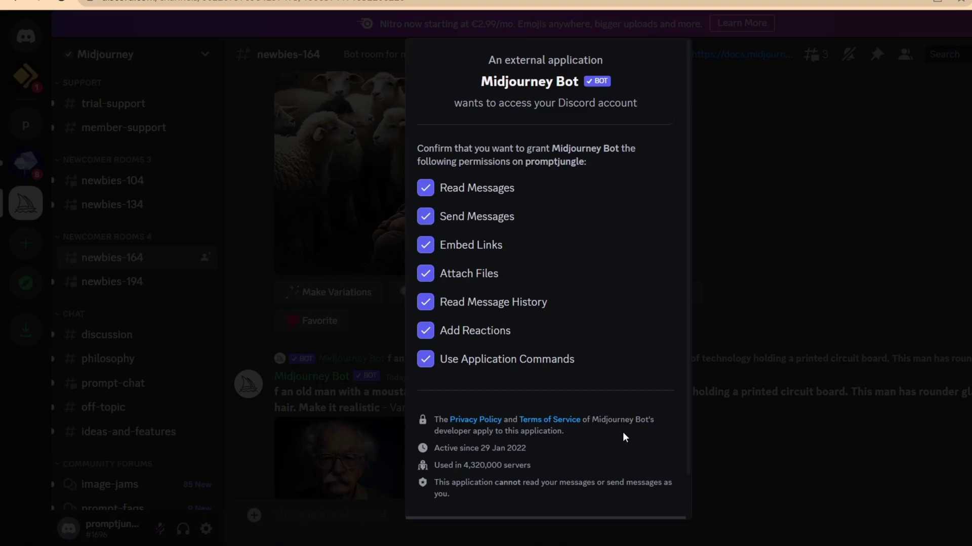
pyautogui.click(629, 498)
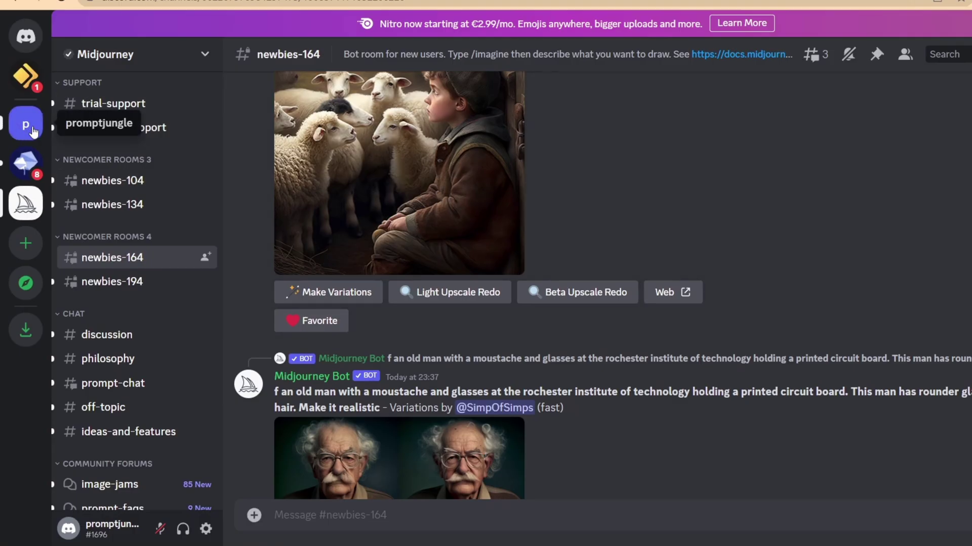
pyautogui.click(24, 123)
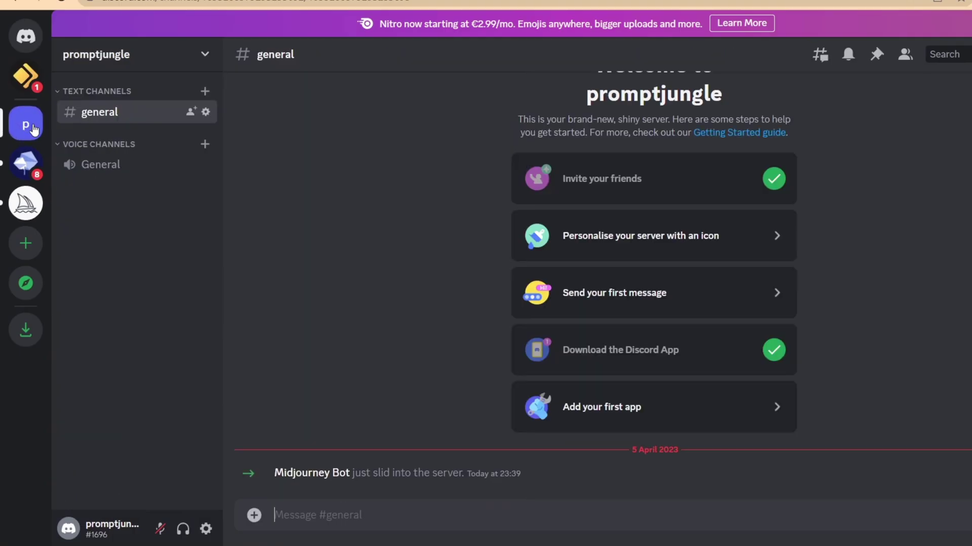
pyautogui.moveTo(266, 472); pyautogui.dragTo(530, 476)
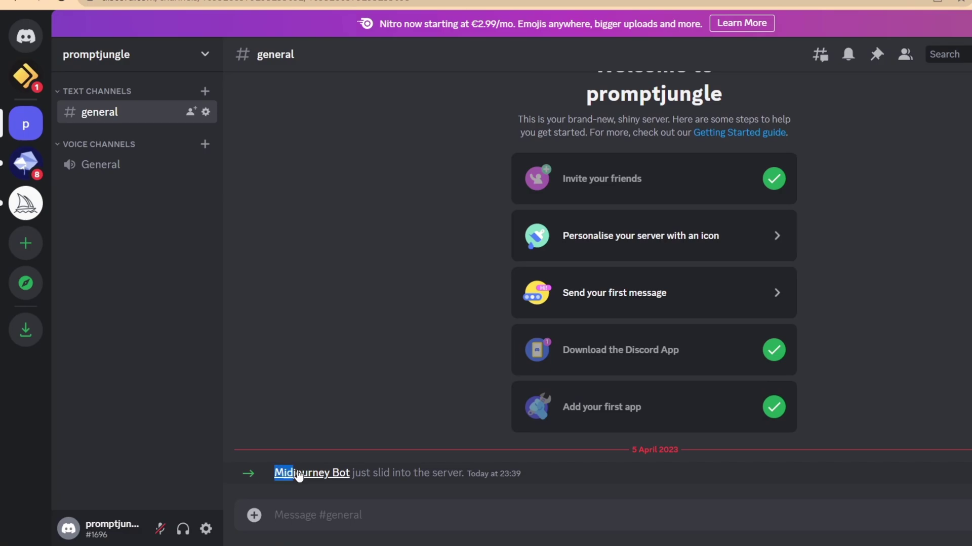
pyautogui.click(448, 511)
pyautogui.write('/')
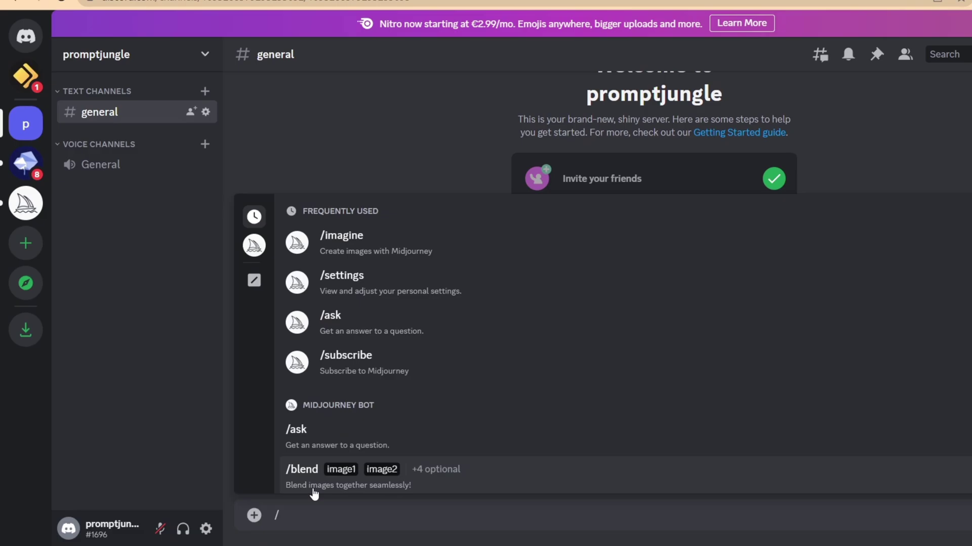
pyautogui.moveTo(283, 516); pyautogui.dragTo(268, 520)
pyautogui.press('BackSpace')
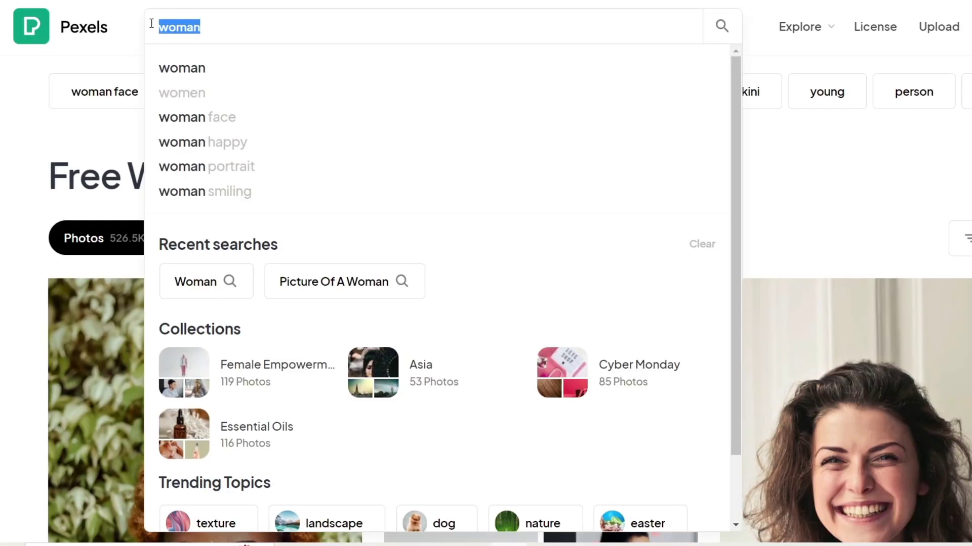
pyautogui.scroll(-2, 346, 54)
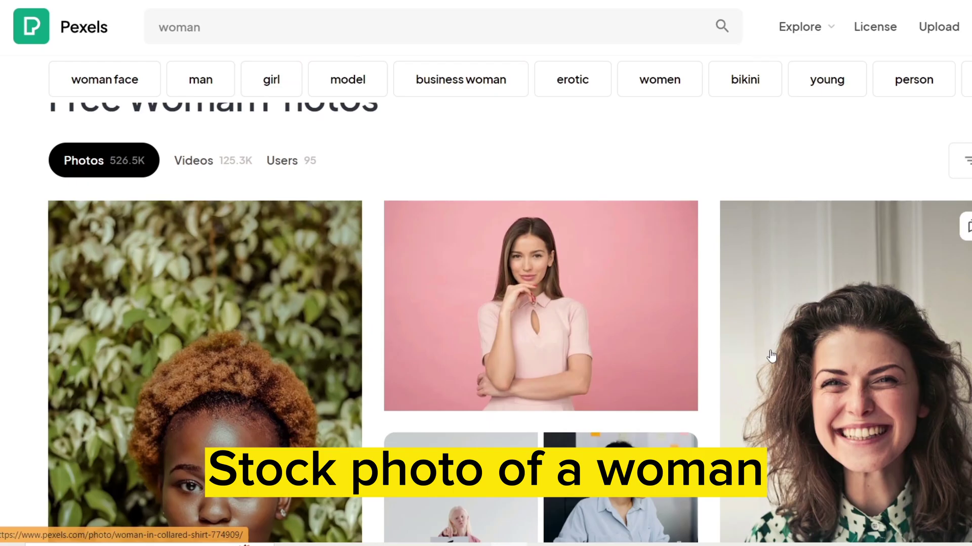
pyautogui.scroll(-5, 380, 84)
pyautogui.scroll(-4, 410, 115)
pyautogui.scroll(10, 409, 115)
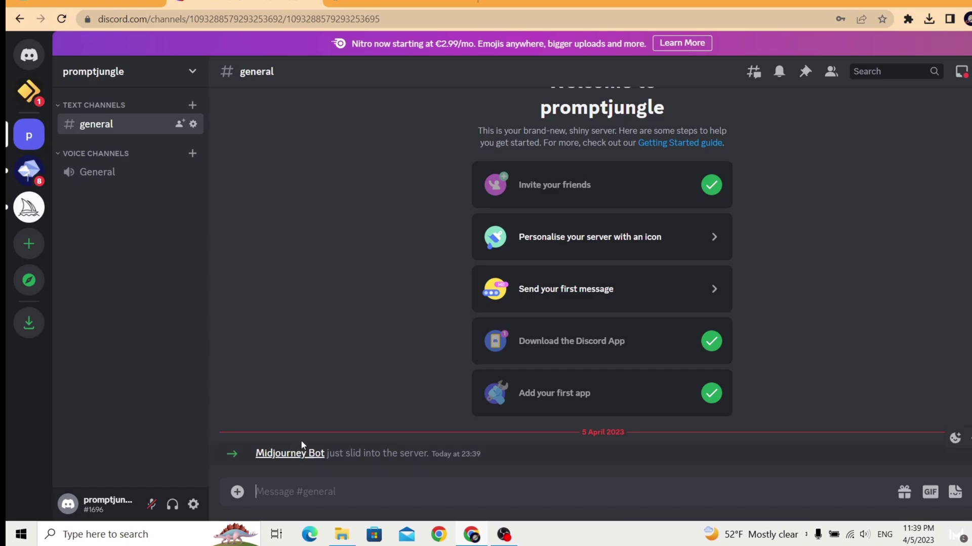
# Upload and send the Pexel Woman.jpg photo to the general channel
pyautogui.click(237, 492)
pyautogui.doubleClick(158, 110)
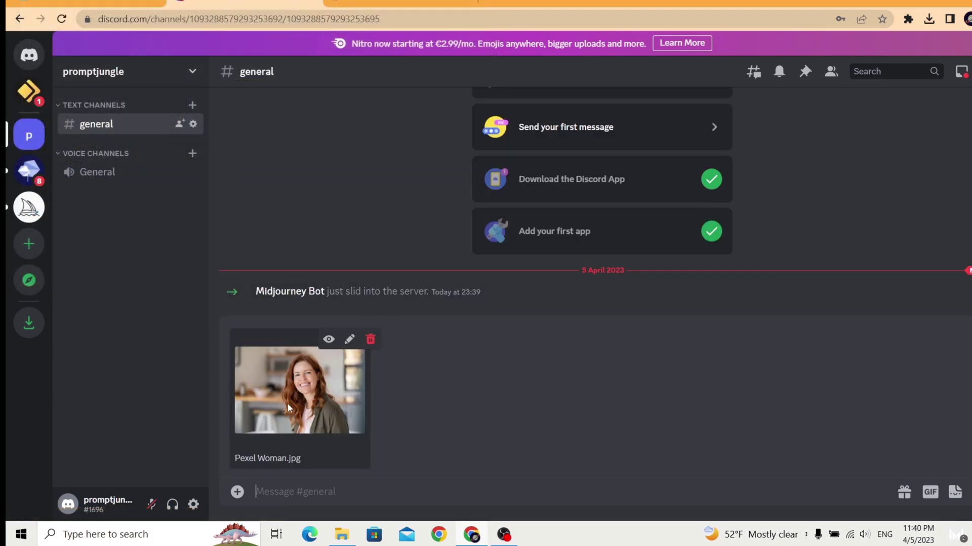
pyautogui.press('Return')
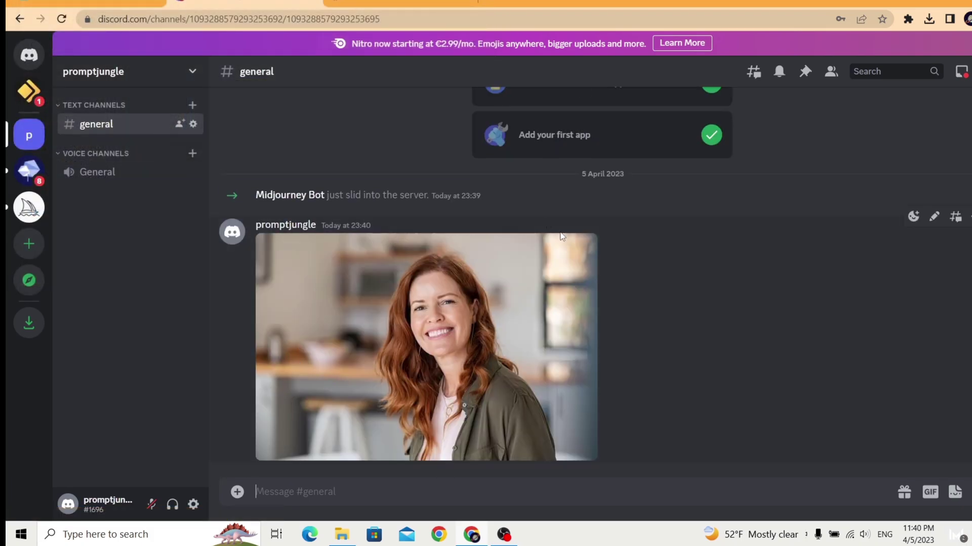
# Copy the posted photo's image address from the enlarged view, then close it
pyautogui.click(423, 308)
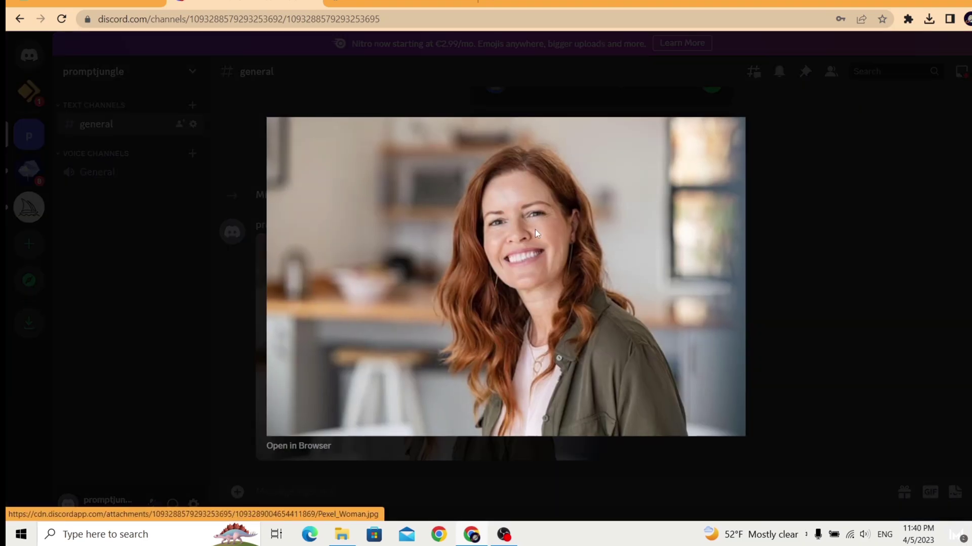
pyautogui.rightClick(535, 229)
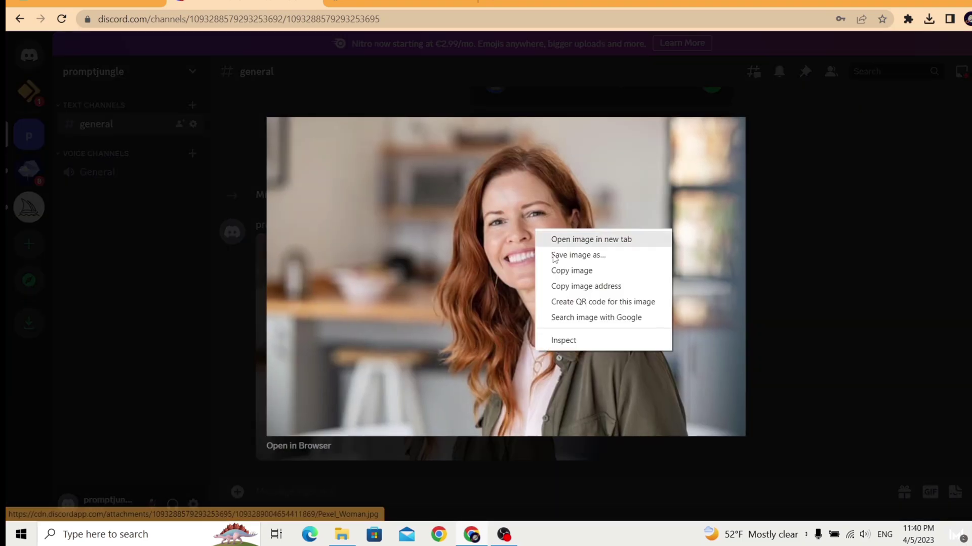
pyautogui.click(618, 289)
pyautogui.click(276, 492)
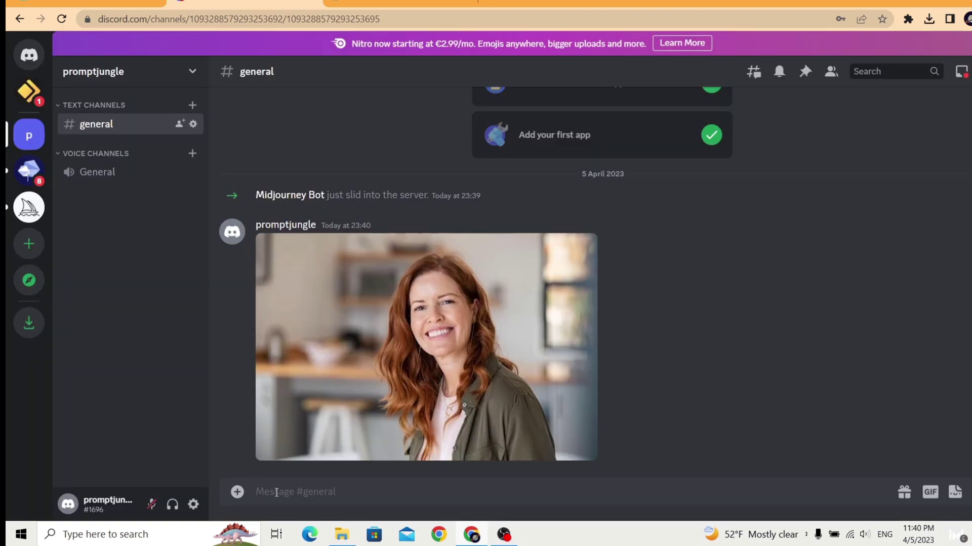
pyautogui.write('/')
# Submit /imagine with the photo link, the black Balenciaga dress prompt, and --ar 3:2 --v 5
pyautogui.click(337, 232)
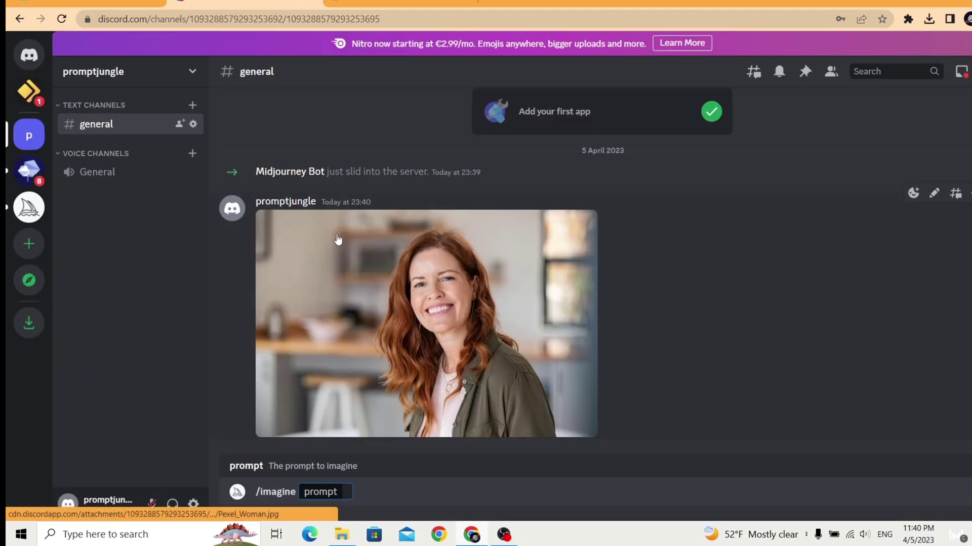
pyautogui.hotkey('ctrl', 'v')
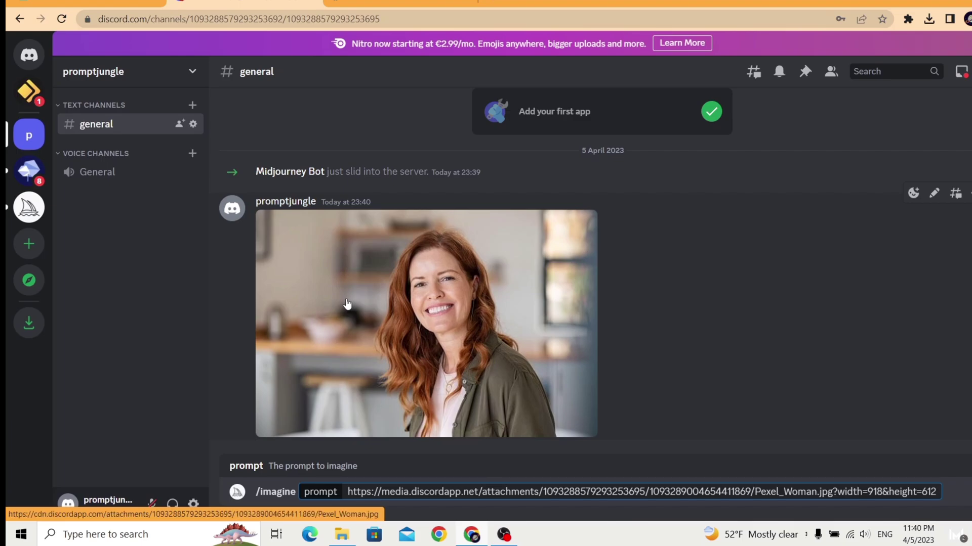
pyautogui.write('screengrab wearing grotesgue black balenciaga dress, fashion movie scene, balenciaga commercial --ar 3:2 --v 5')
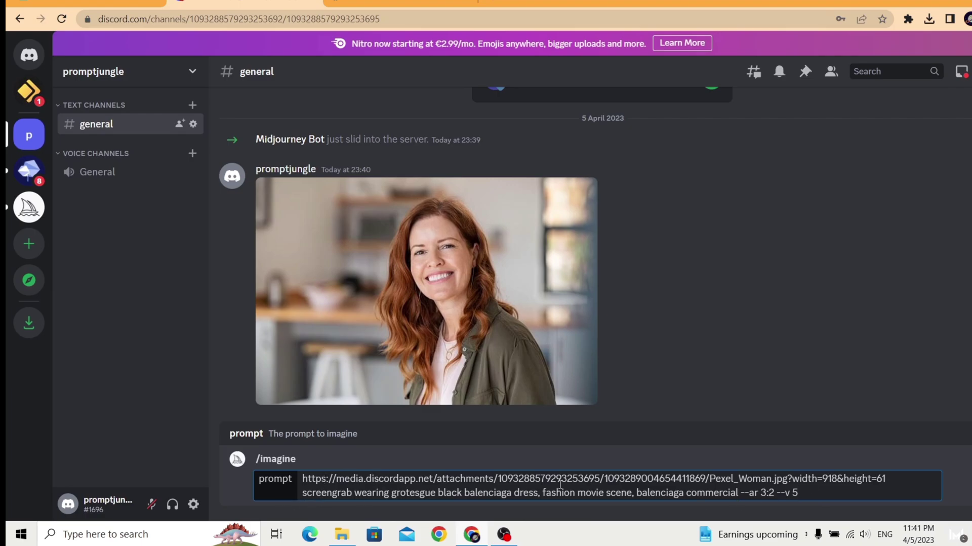
pyautogui.moveTo(302, 493); pyautogui.dragTo(831, 502)
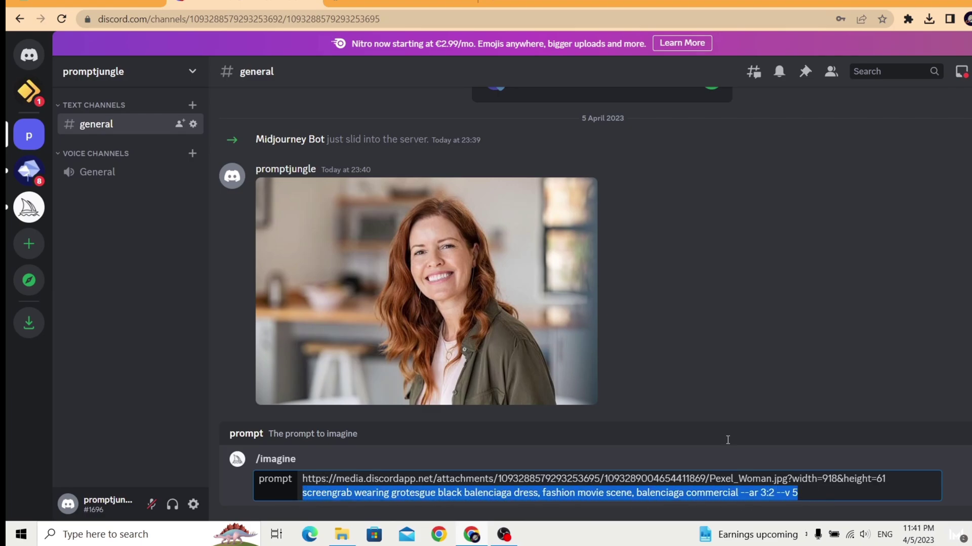
pyautogui.click(816, 489)
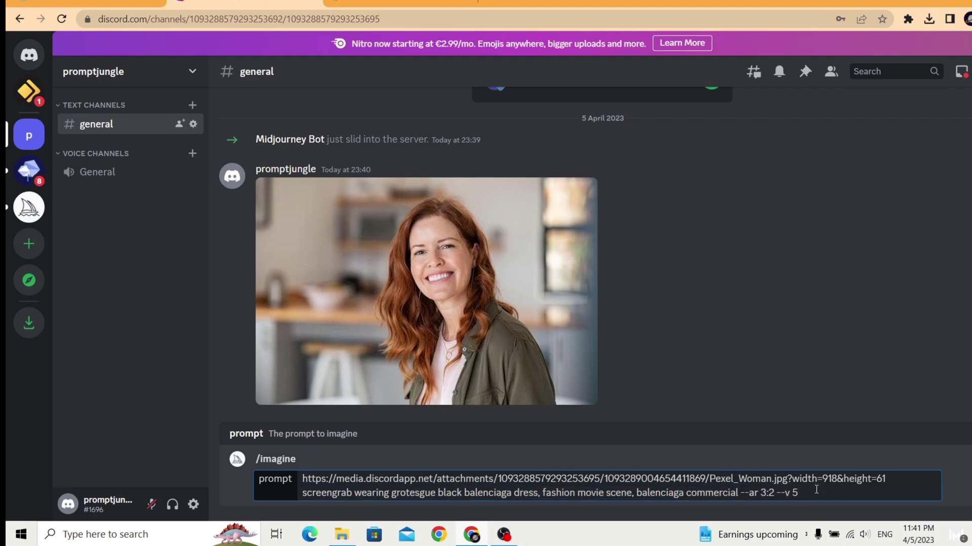
pyautogui.press('Return')
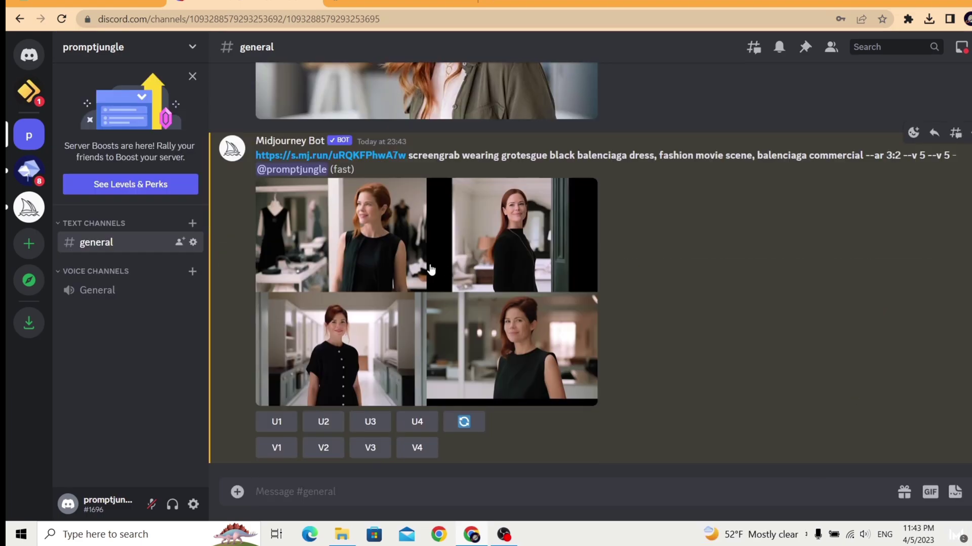
# View one generated Balenciaga grid image at full size, then close it
pyautogui.click(429, 270)
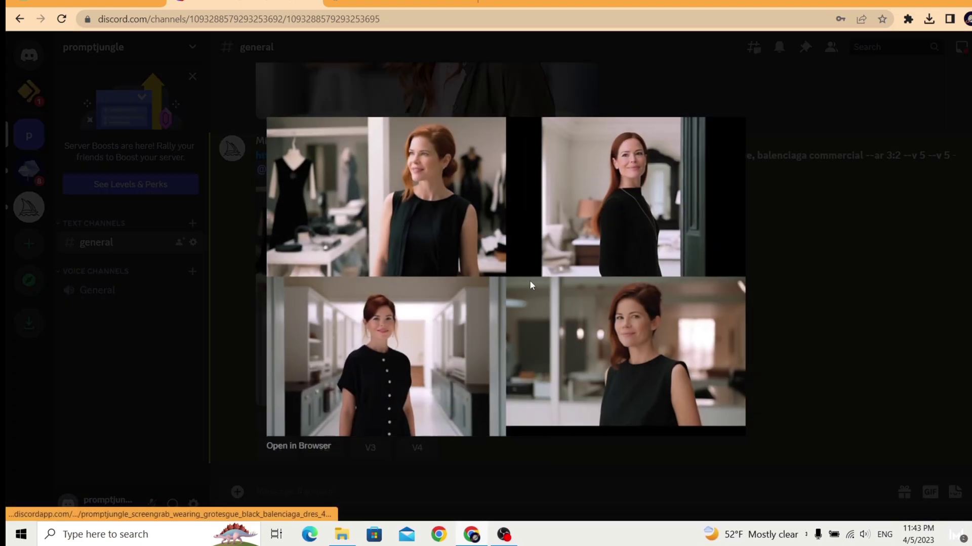
pyautogui.click(886, 300)
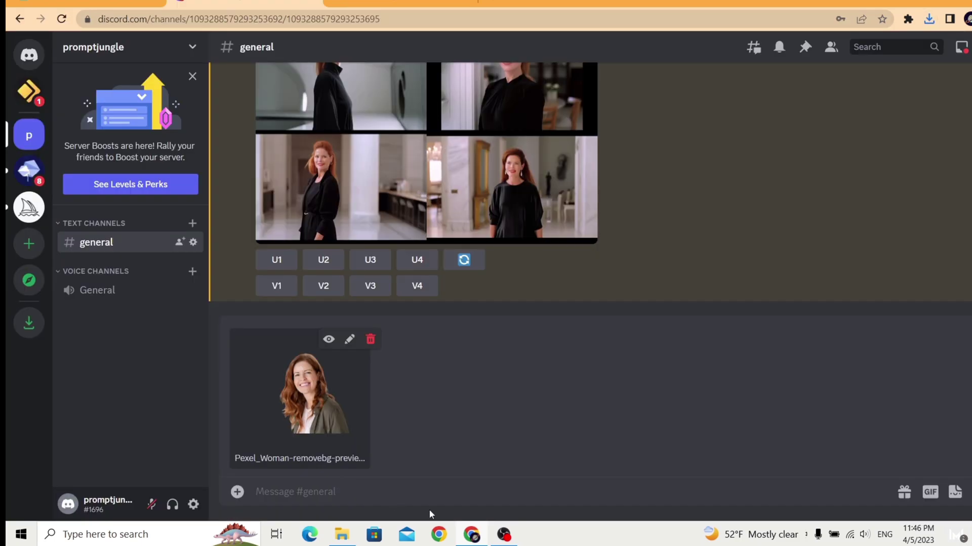
# Send the attached background-removed woman photo beneath the Midjourney grid
pyautogui.press('Return')
pyautogui.scroll(3, 615, 228)
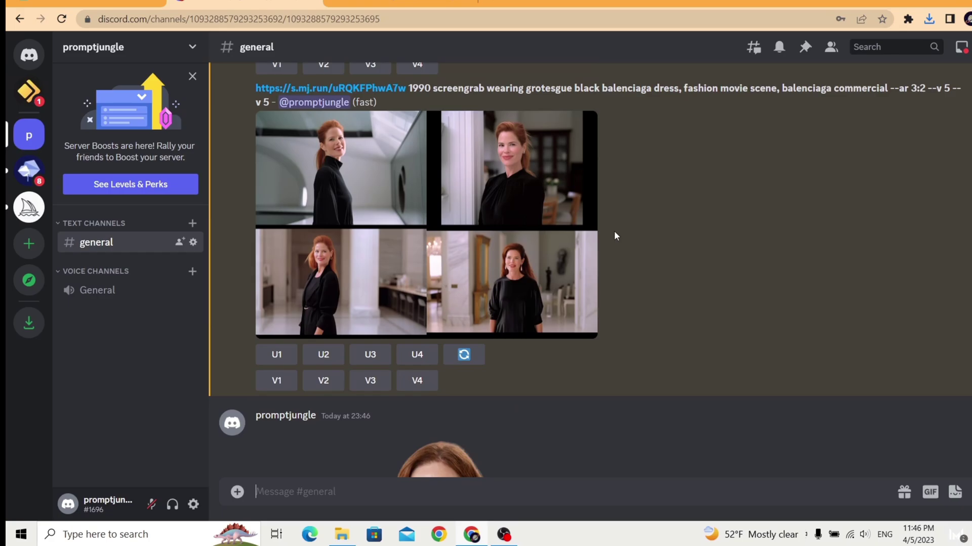